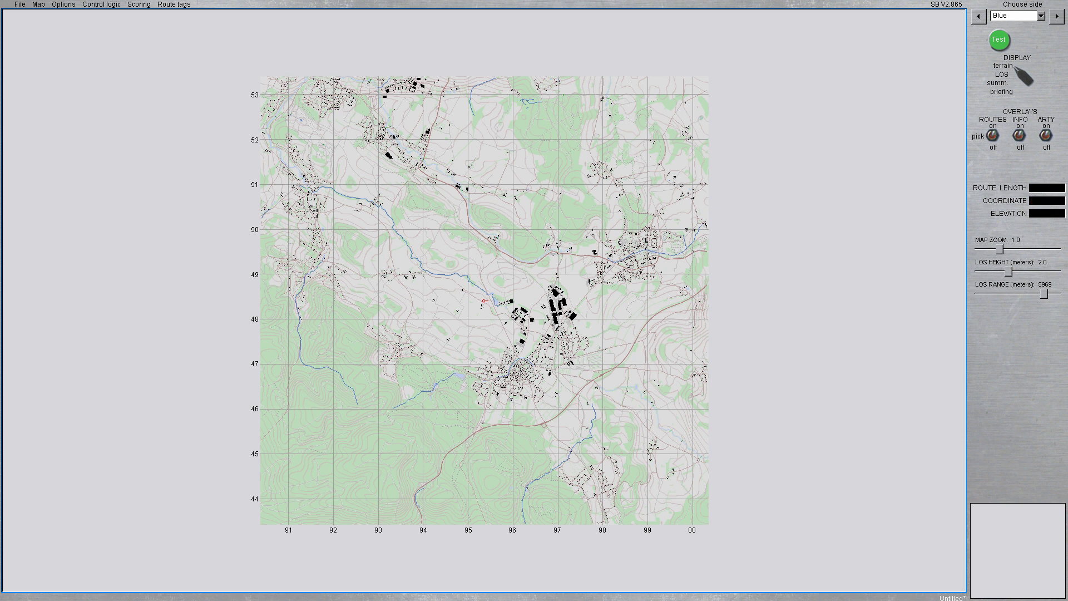
# Open the mission's weather settings and set the 0:00 control point's wind to NE at 7 m/s.
pyautogui.click(62, 5)
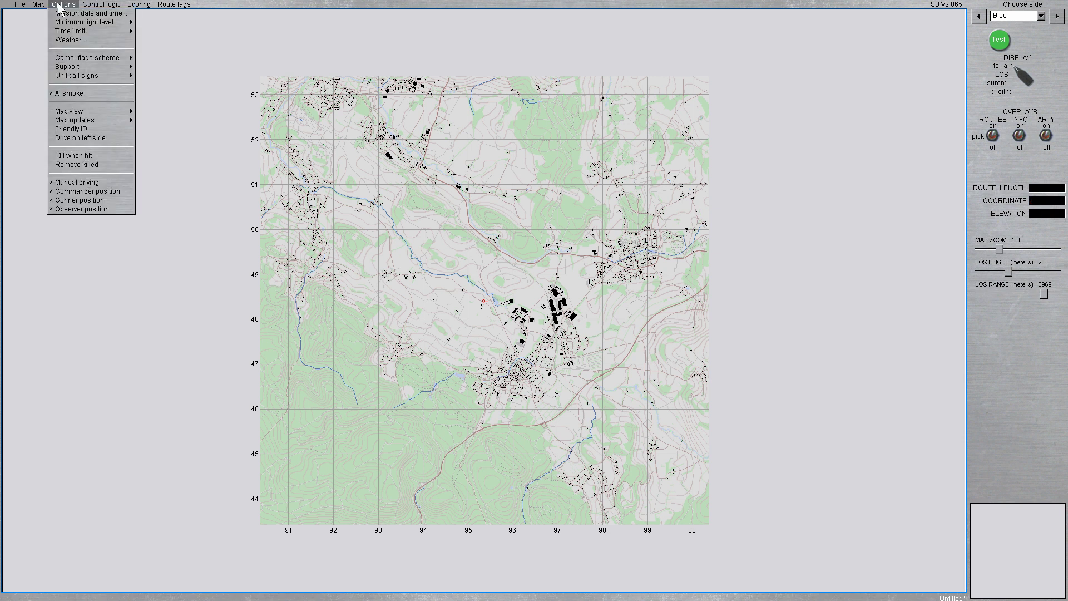
pyautogui.click(94, 41)
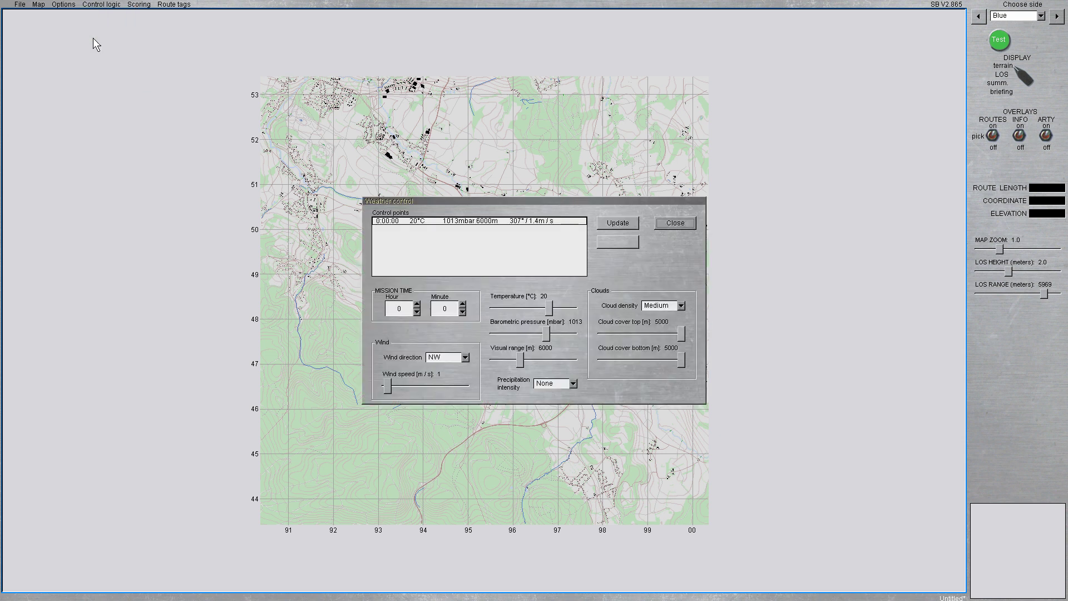
pyautogui.click(448, 222)
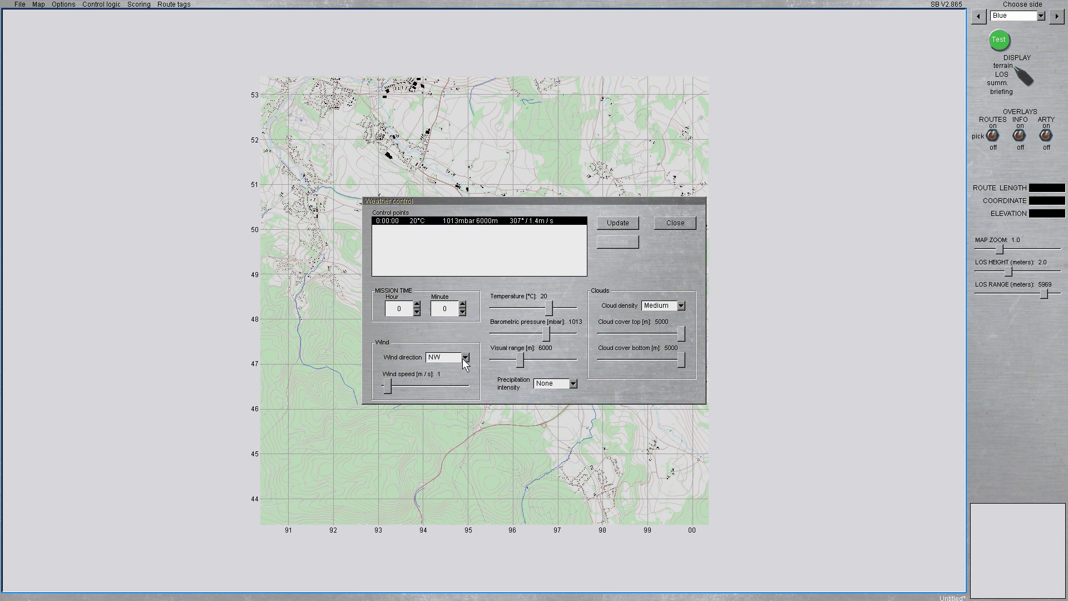
pyautogui.moveTo(387, 385); pyautogui.dragTo(392, 385)
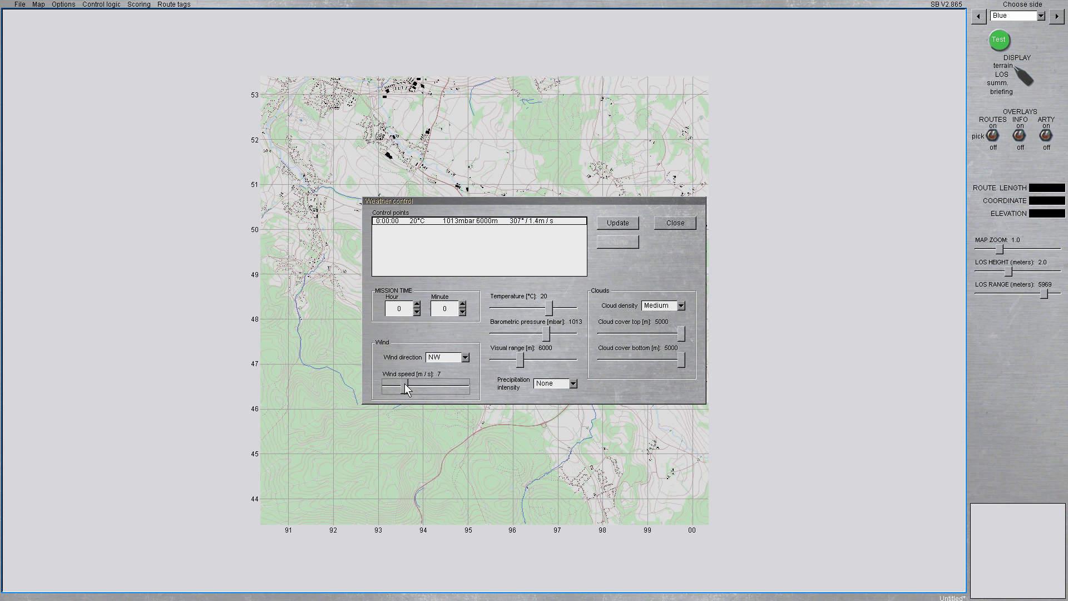
pyautogui.click(454, 357)
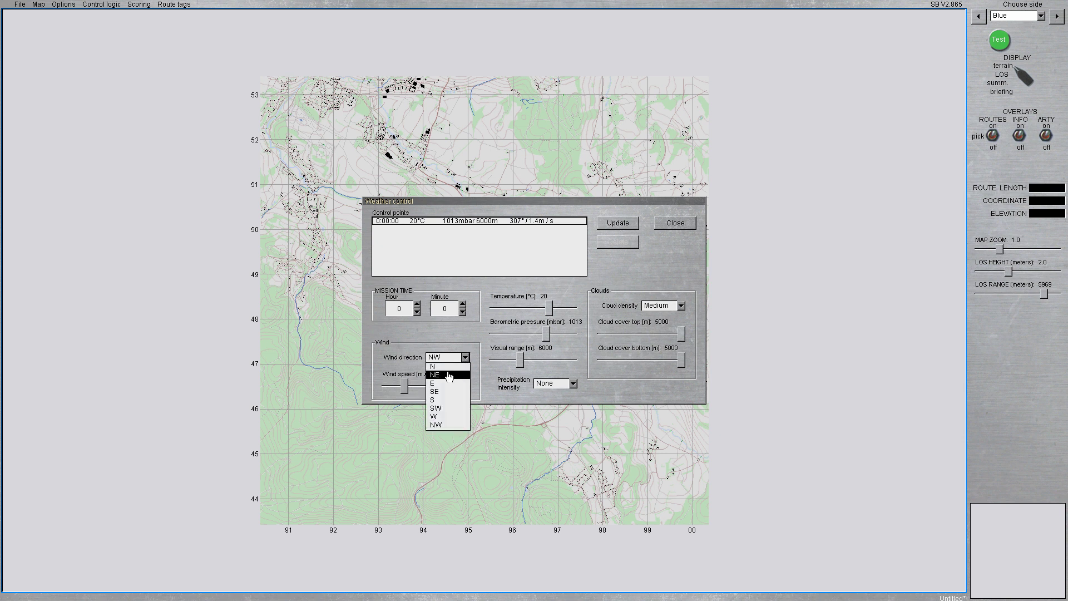
pyautogui.click(448, 375)
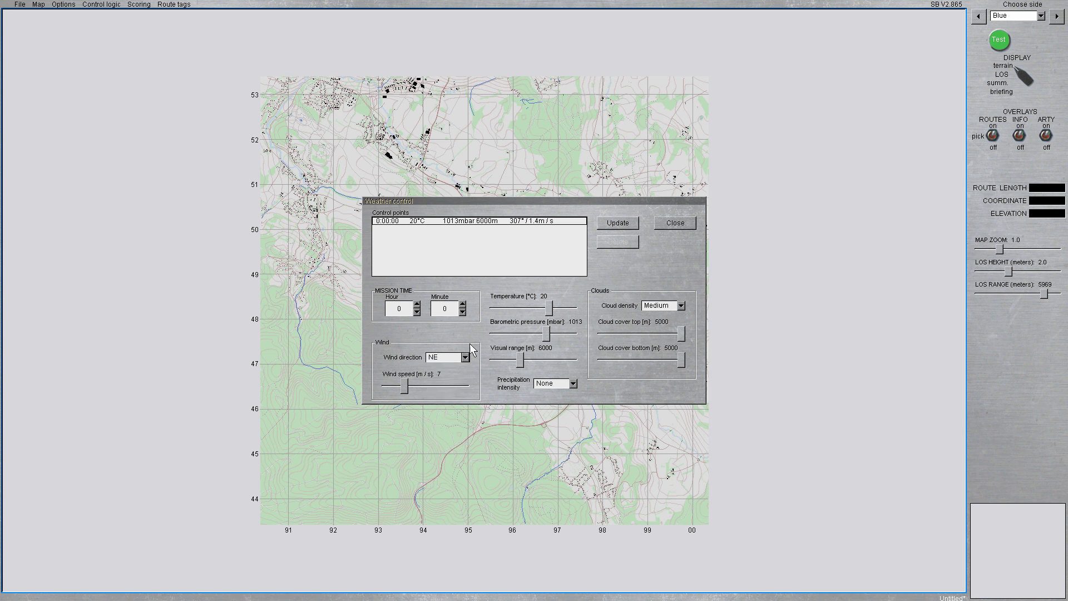
# Update the 0:00 control point with a visual range of 4500 m and a temperature of 10 °C.
pyautogui.click(522, 361)
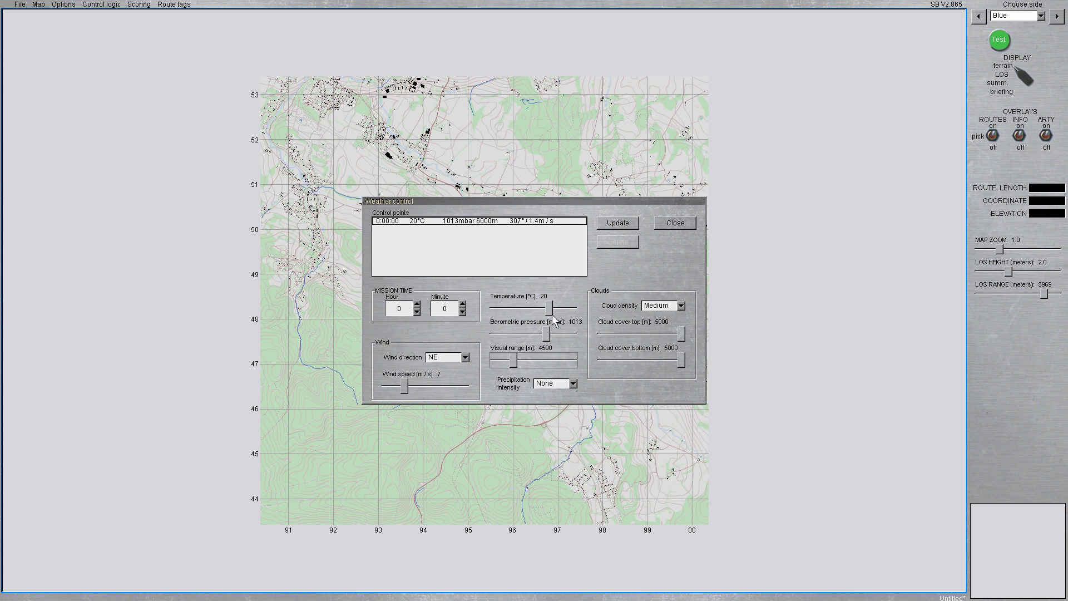
pyautogui.moveTo(549, 308); pyautogui.dragTo(543, 307)
pyautogui.click(617, 223)
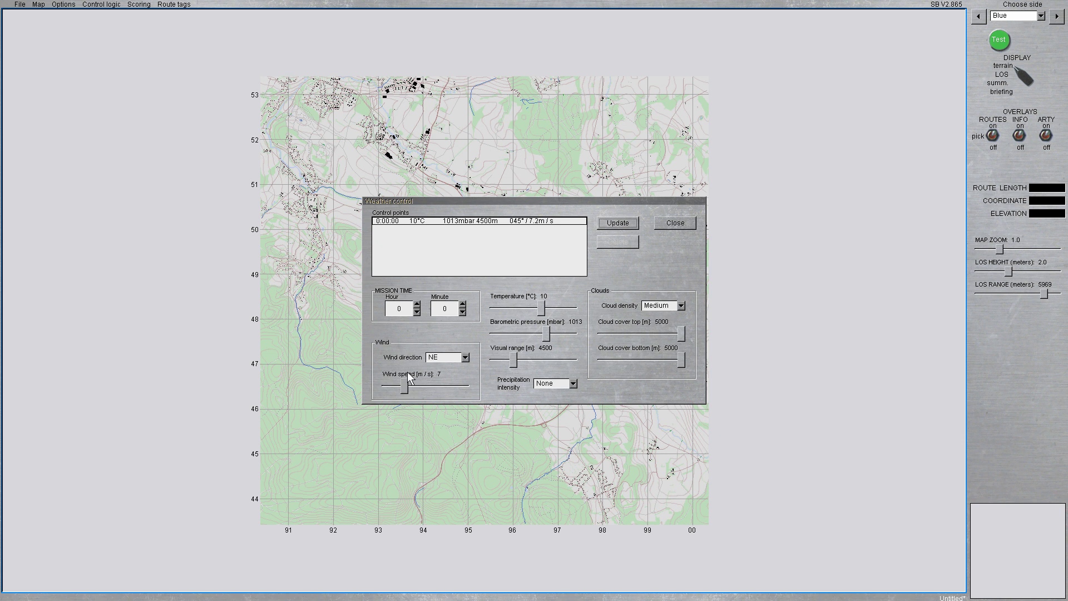
# Set the mission time to 2 hours 20 minutes for a new weather control point.
pyautogui.click(417, 304)
pyautogui.click(418, 304)
pyautogui.click(462, 304)
pyautogui.click(463, 304)
pyautogui.moveTo(463, 304); pyautogui.dragTo(463, 305)
pyautogui.click(463, 305)
# Add the 2:20 control point with SE wind at 3 m/s and a visual range of 5000 m.
pyautogui.click(404, 385)
pyautogui.click(463, 358)
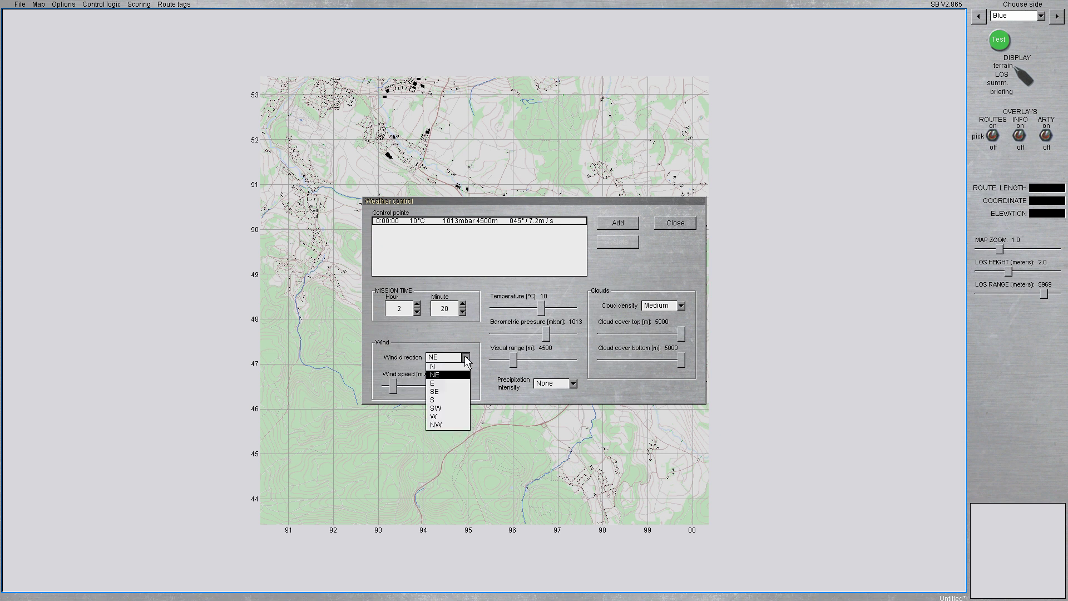
pyautogui.click(447, 391)
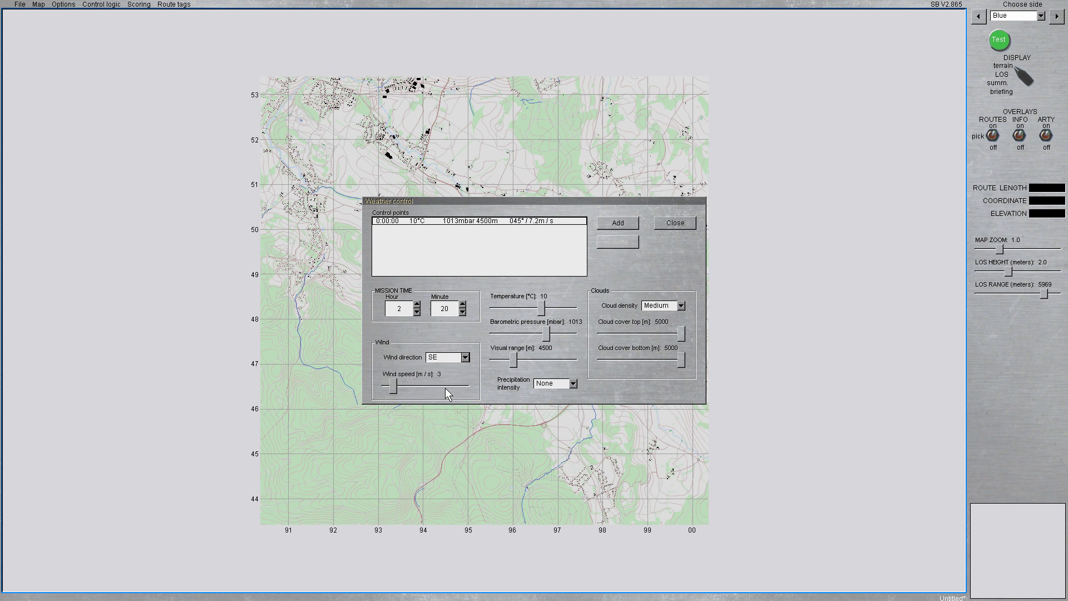
pyautogui.click(512, 361)
pyautogui.click(617, 223)
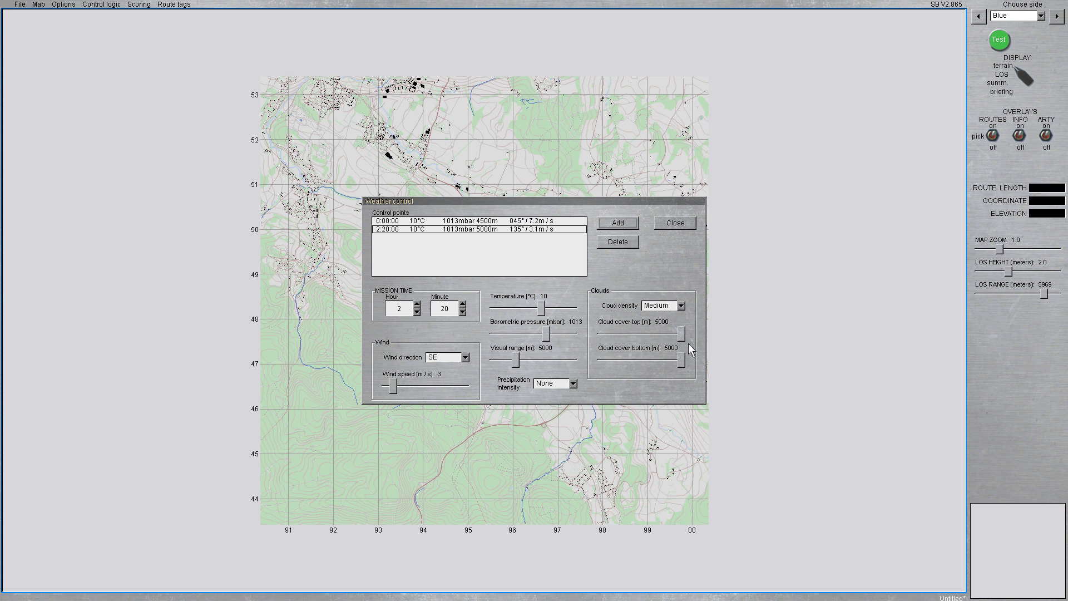
# Update the 2:20 control point with a cloud cover bottom of 2000 m and a temperature of 13 °C.
pyautogui.click(680, 358)
pyautogui.click(542, 310)
pyautogui.click(616, 224)
# Set the mission time to 1 hour 10 minutes and the wind to S at 5 m/s for another control point.
pyautogui.click(417, 312)
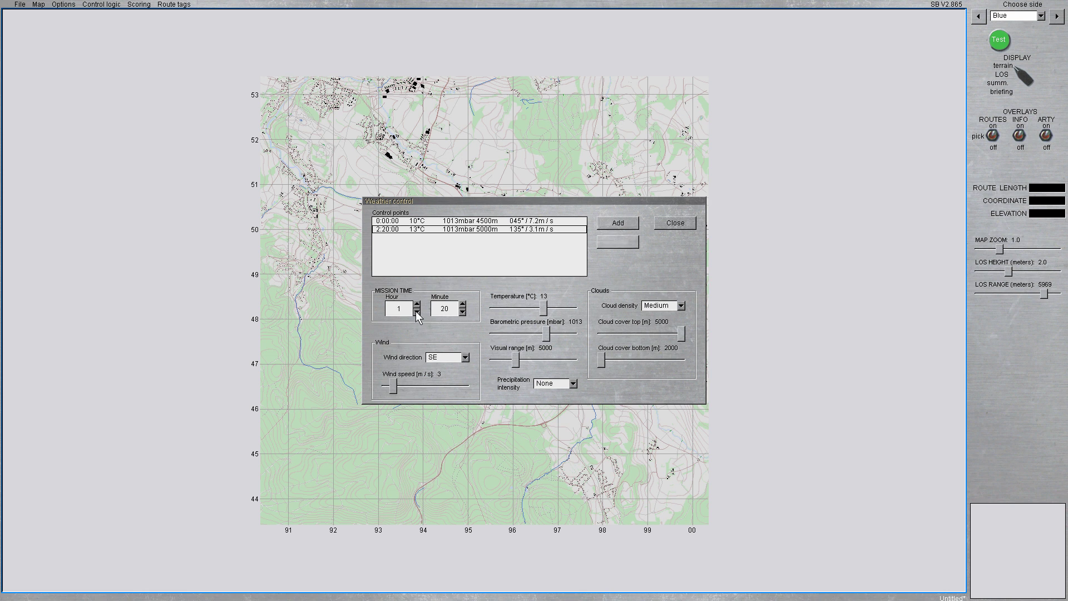
pyautogui.moveTo(463, 313); pyautogui.dragTo(465, 317)
pyautogui.click(463, 312)
pyautogui.click(465, 358)
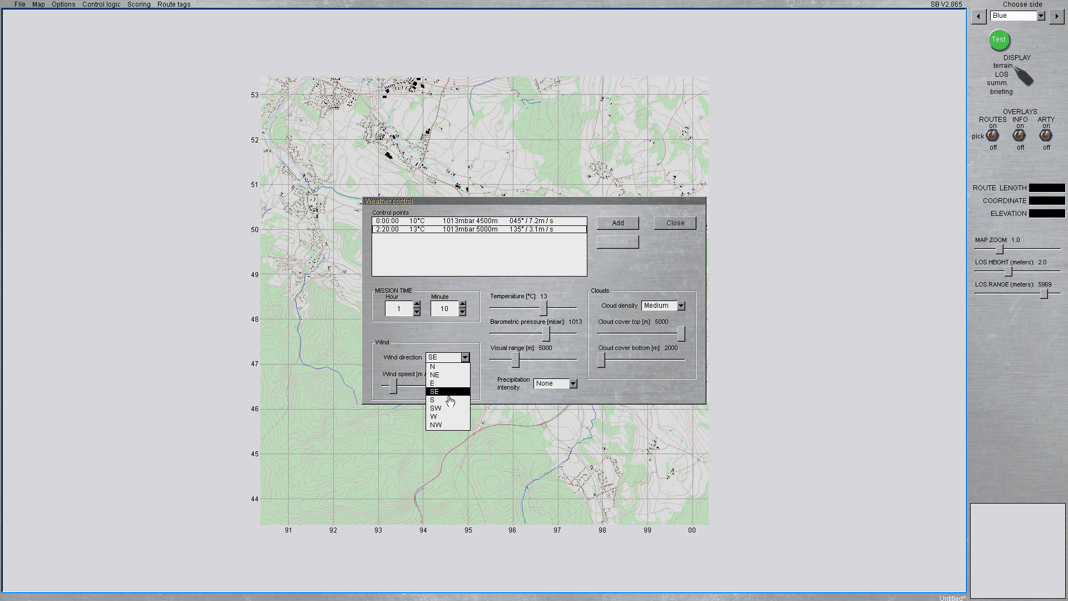
pyautogui.click(391, 386)
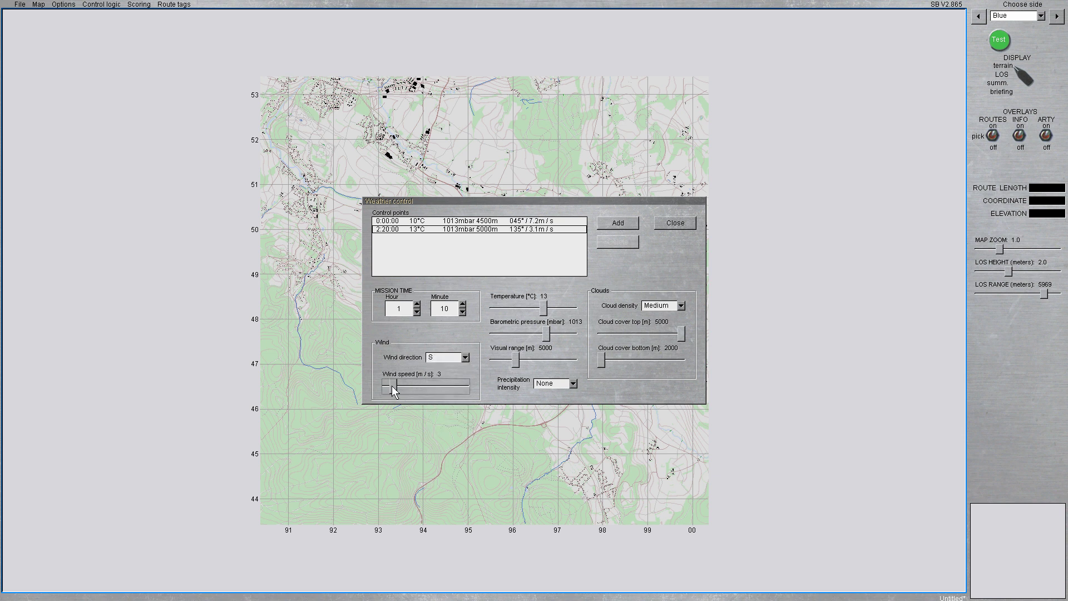
# Add the 1:10 control point with a temperature of 12 °C and Light cloud density.
pyautogui.click(544, 308)
pyautogui.click(681, 305)
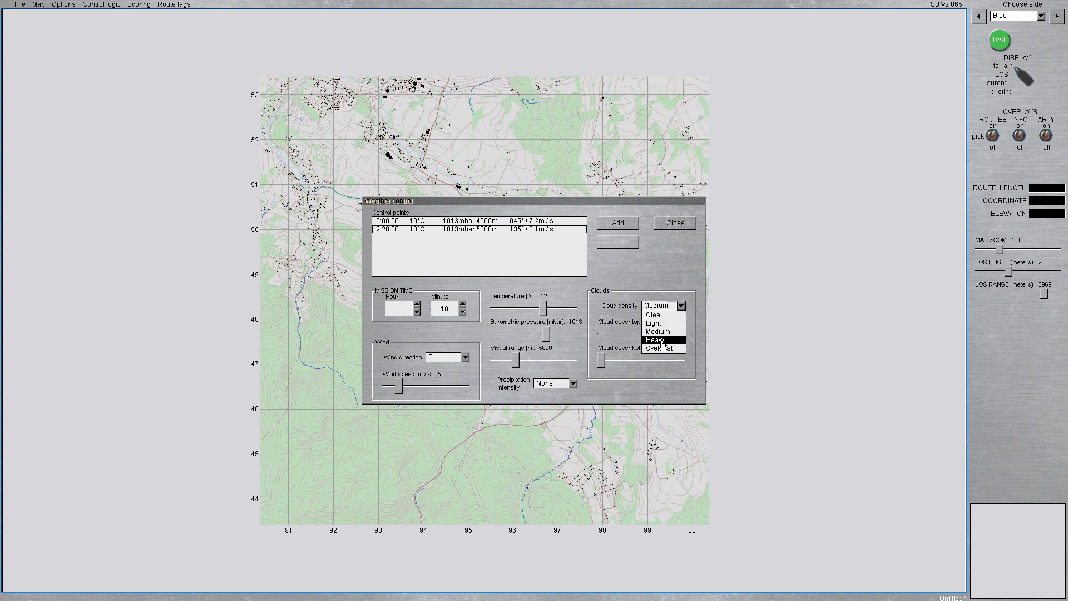
pyautogui.click(657, 323)
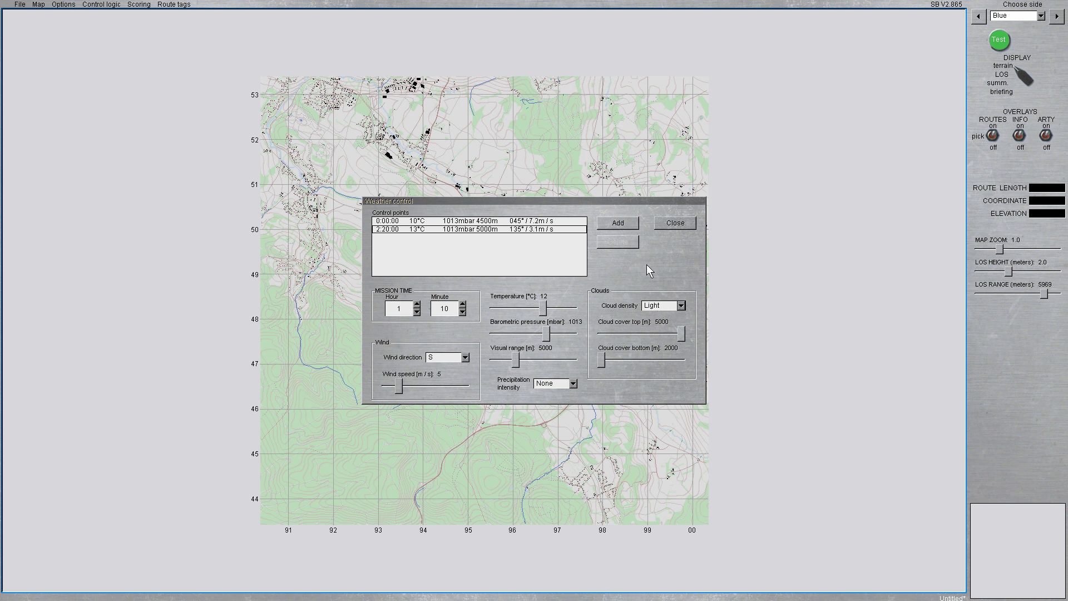
pyautogui.click(617, 223)
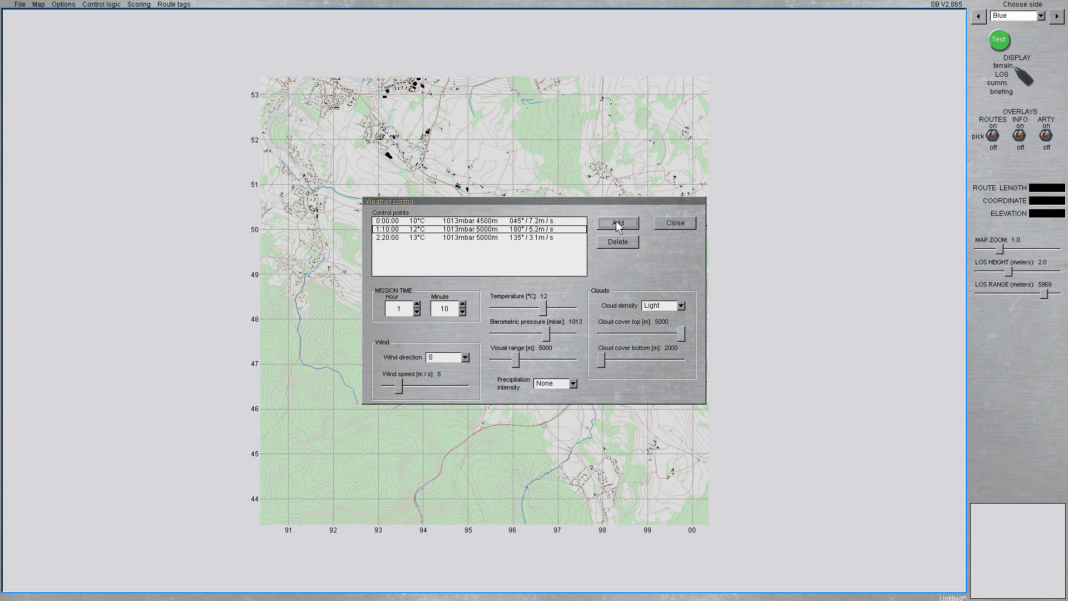
# Review the three control points, and update the 0:00 one with a cloud cover bottom of about 3060 m.
pyautogui.click(559, 222)
pyautogui.click(558, 229)
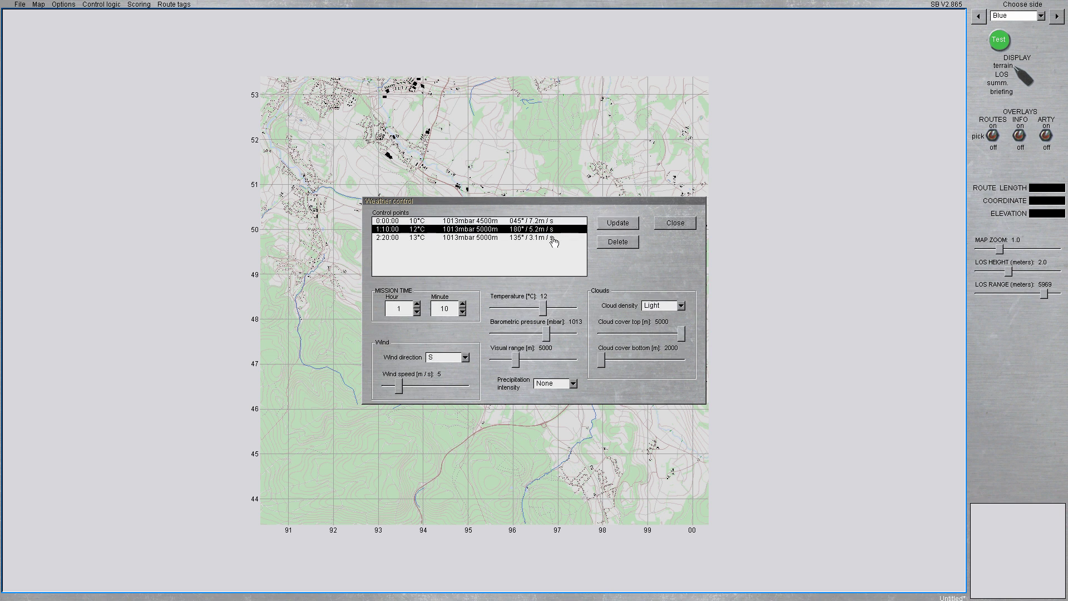
pyautogui.click(554, 238)
pyautogui.click(557, 229)
pyautogui.click(556, 222)
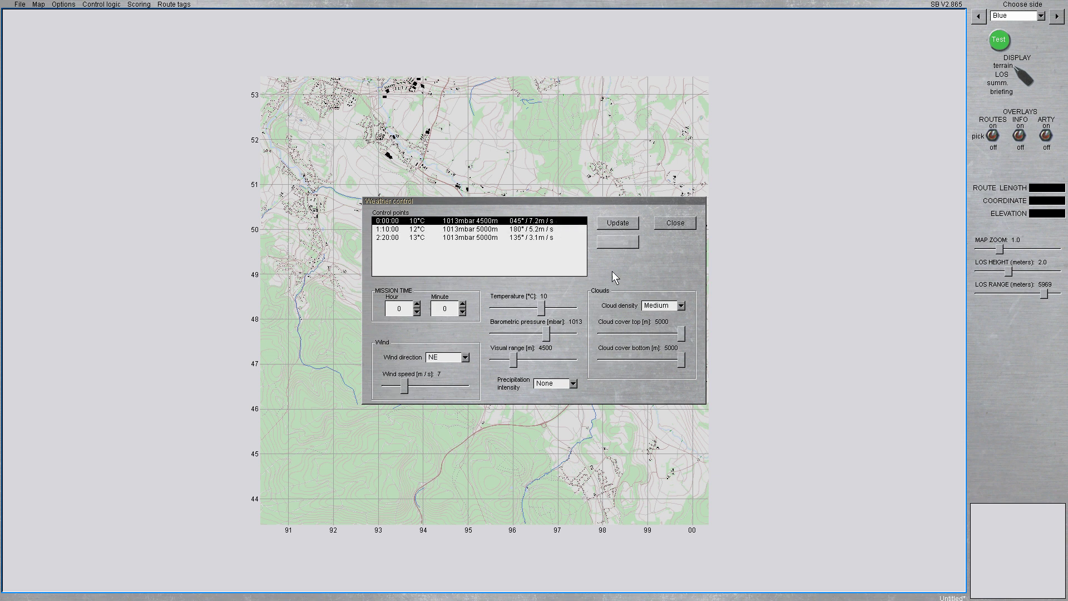
pyautogui.moveTo(680, 361); pyautogui.dragTo(629, 361)
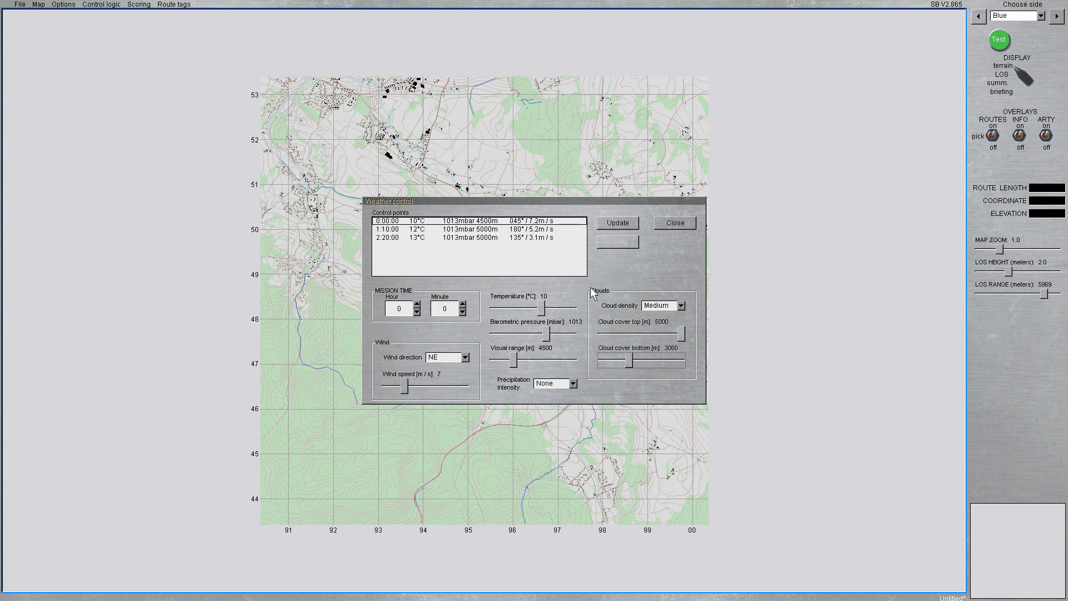
pyautogui.click(618, 223)
# Update the 1:10 control point with a cloud cover bottom of about 3190 m.
pyautogui.click(533, 230)
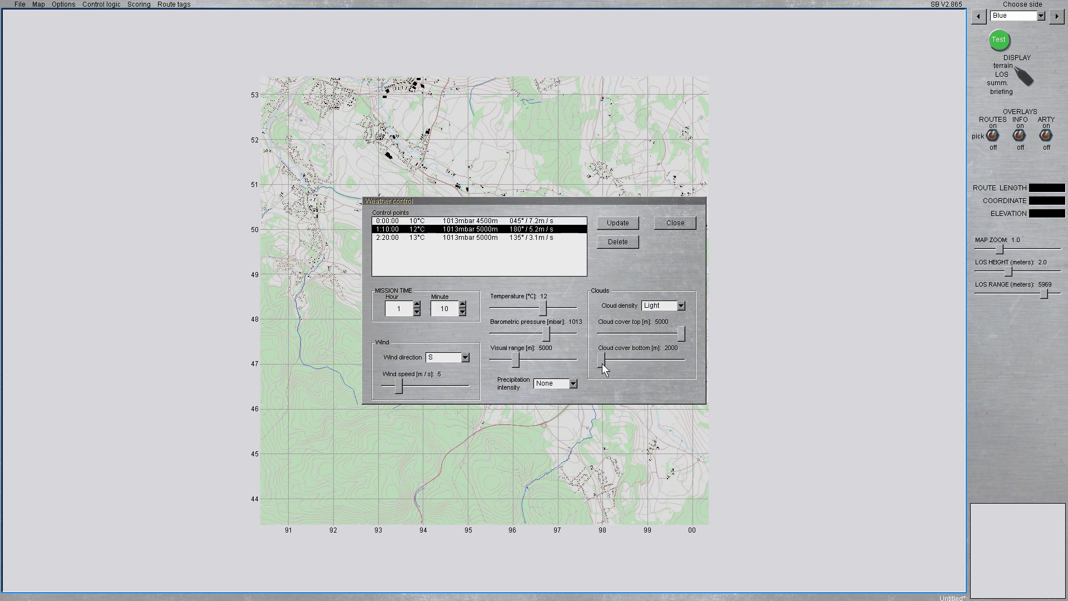
pyautogui.moveTo(601, 362); pyautogui.dragTo(617, 363)
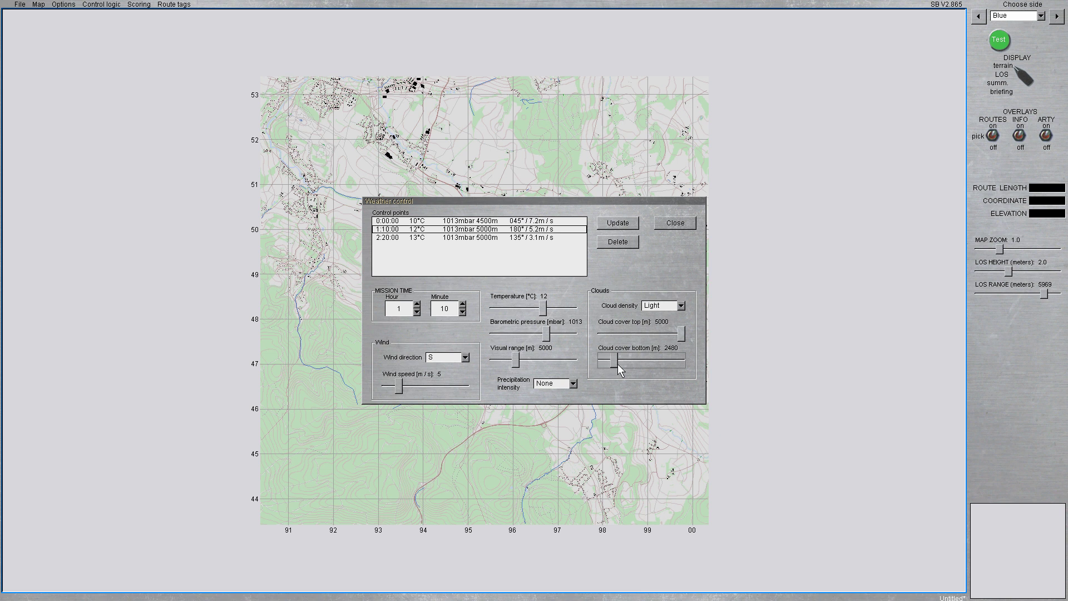
pyautogui.click(622, 225)
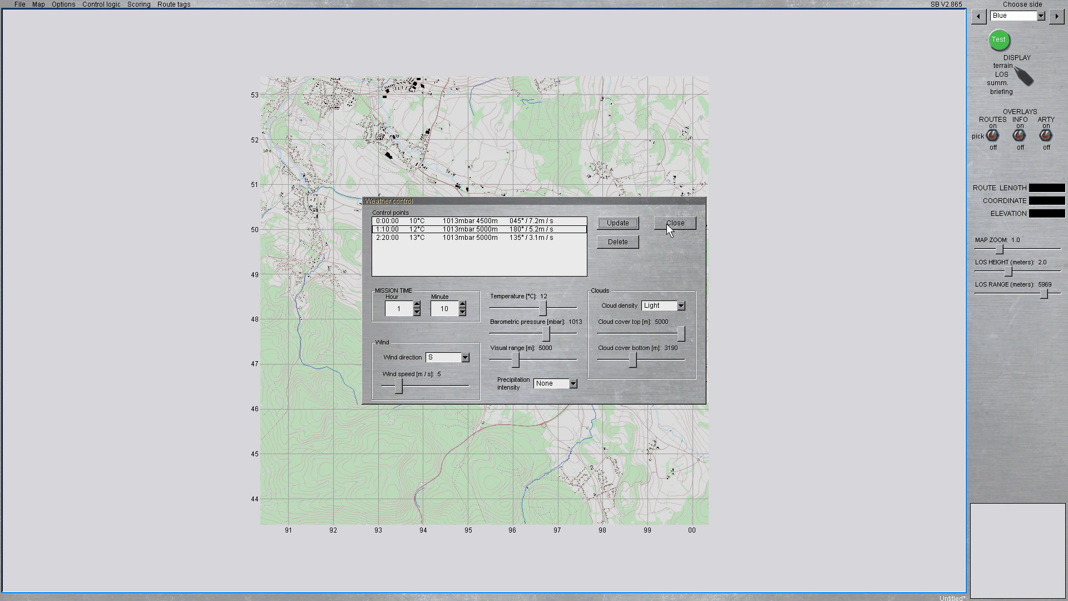